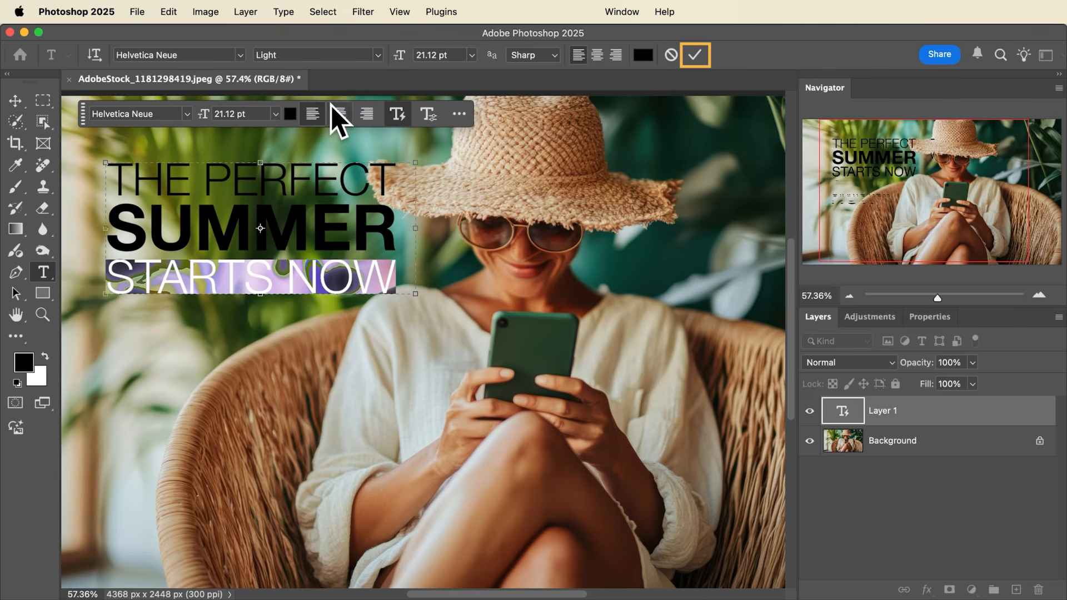
- Commit the headline text and, with the Background layer selected, set the Rectangle tool's fill to the dark green sampled from the phone
left_click(693, 55)
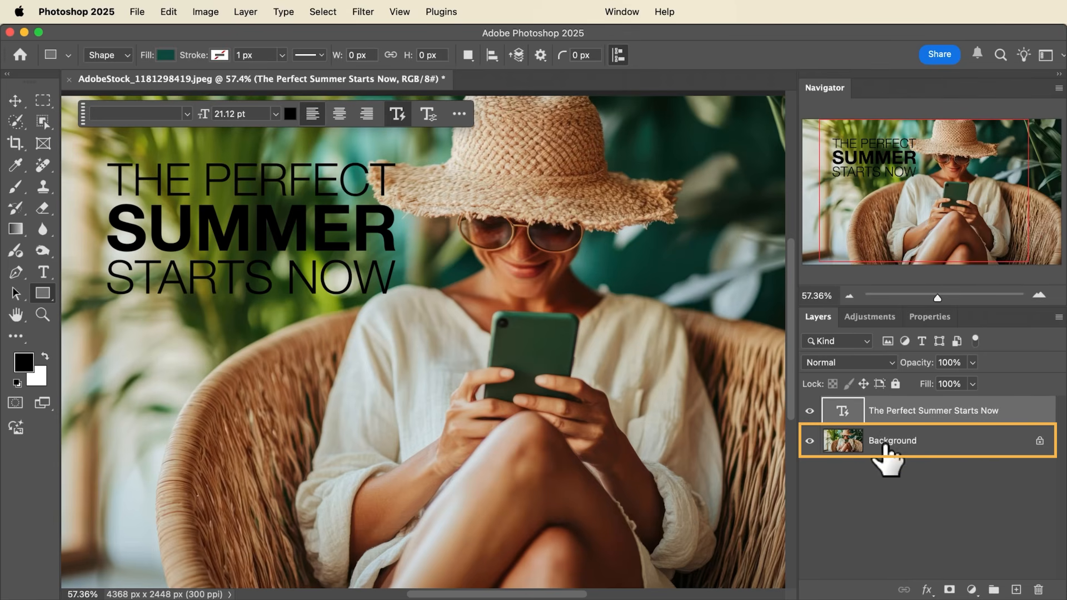
left_click(887, 444)
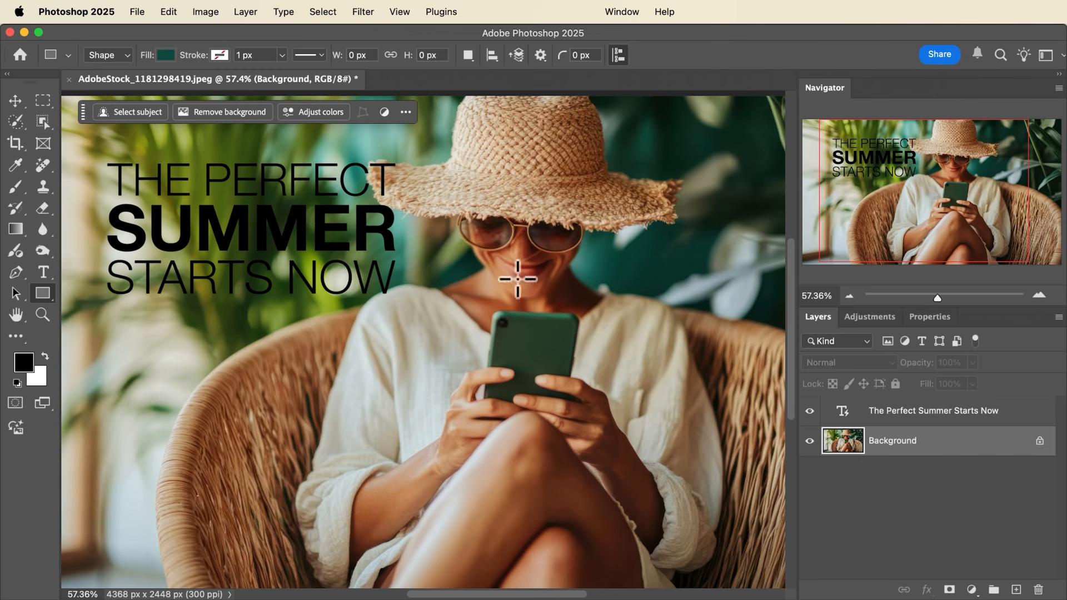
right_click(44, 303)
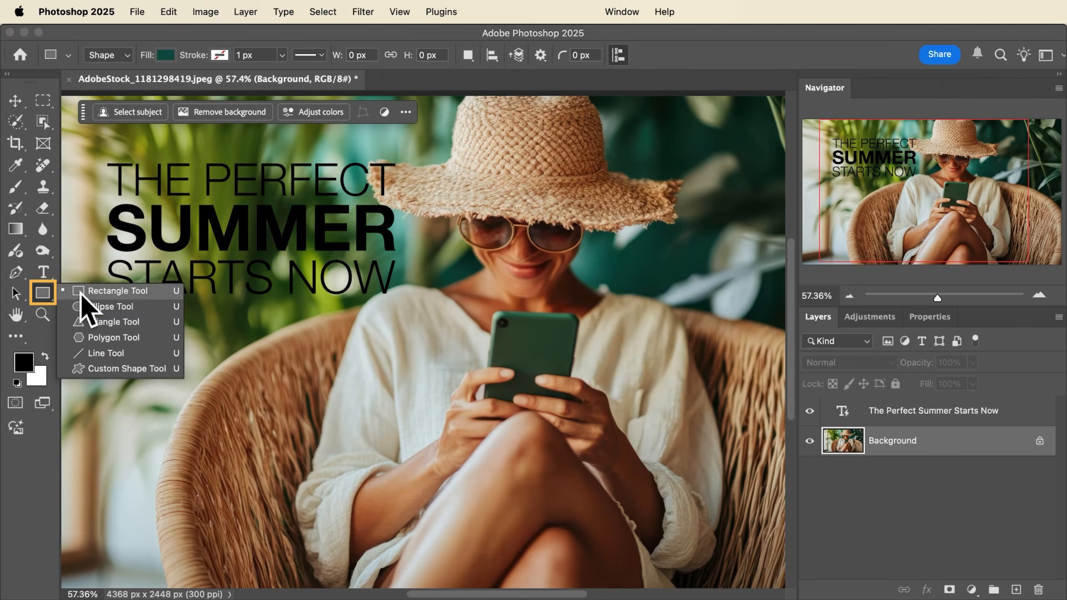
left_click(88, 292)
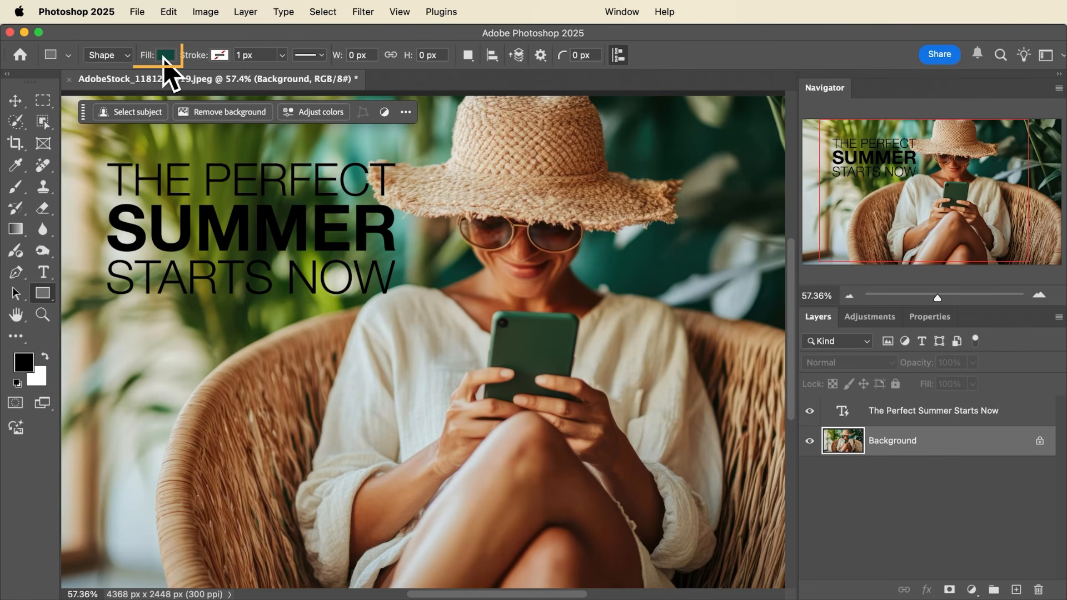
left_click(166, 55)
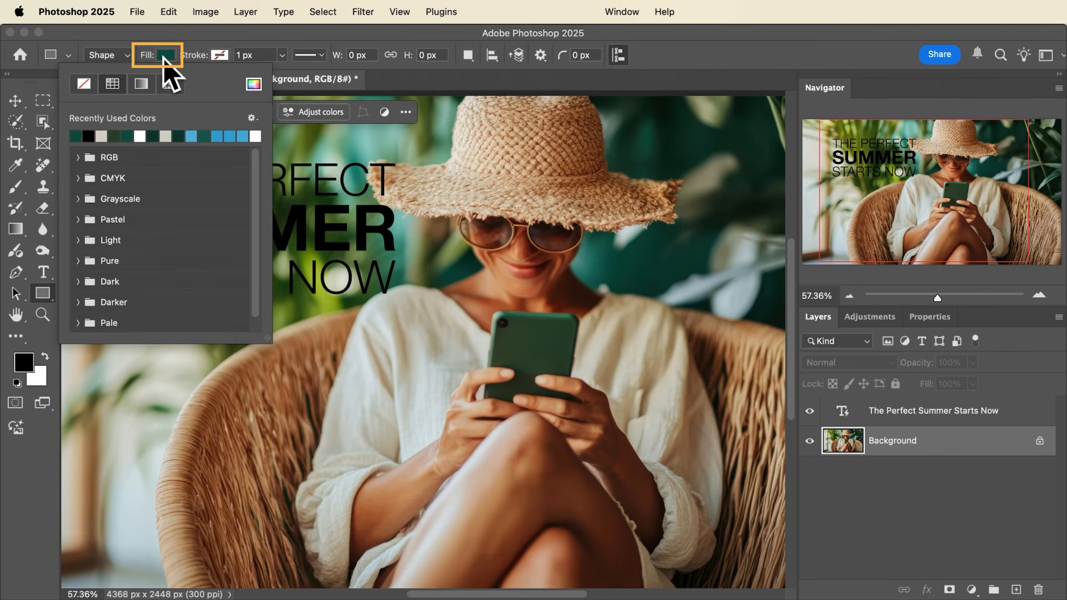
left_click(254, 85)
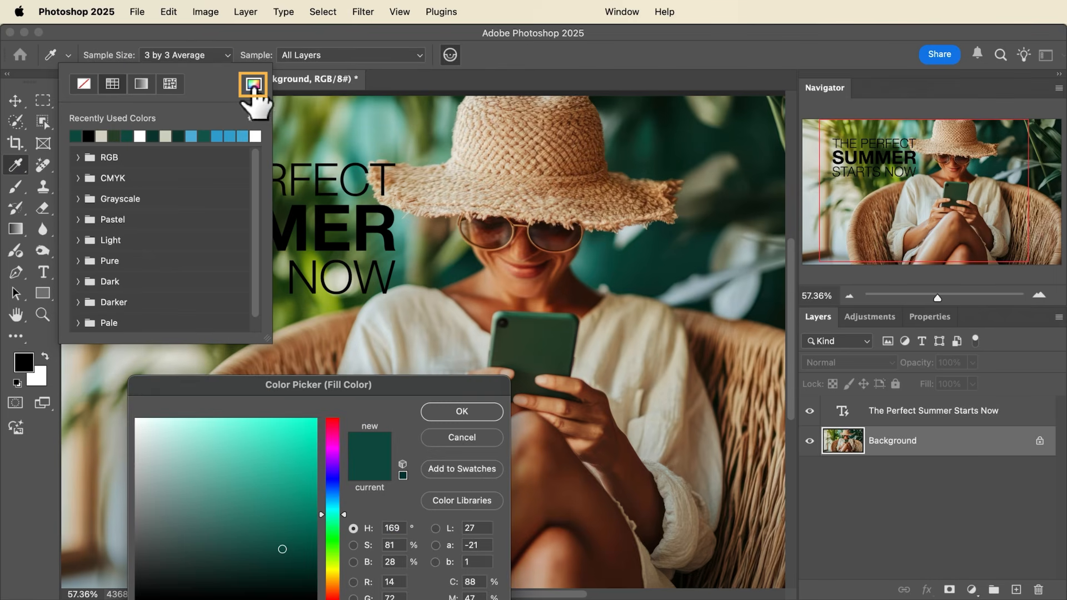
left_click(530, 337)
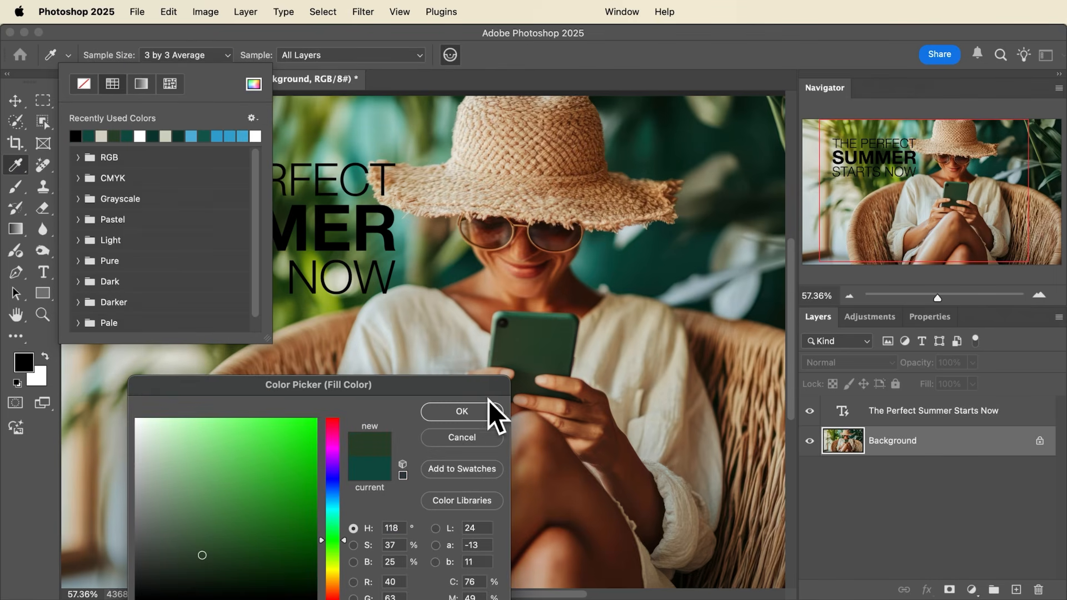
left_click(468, 414)
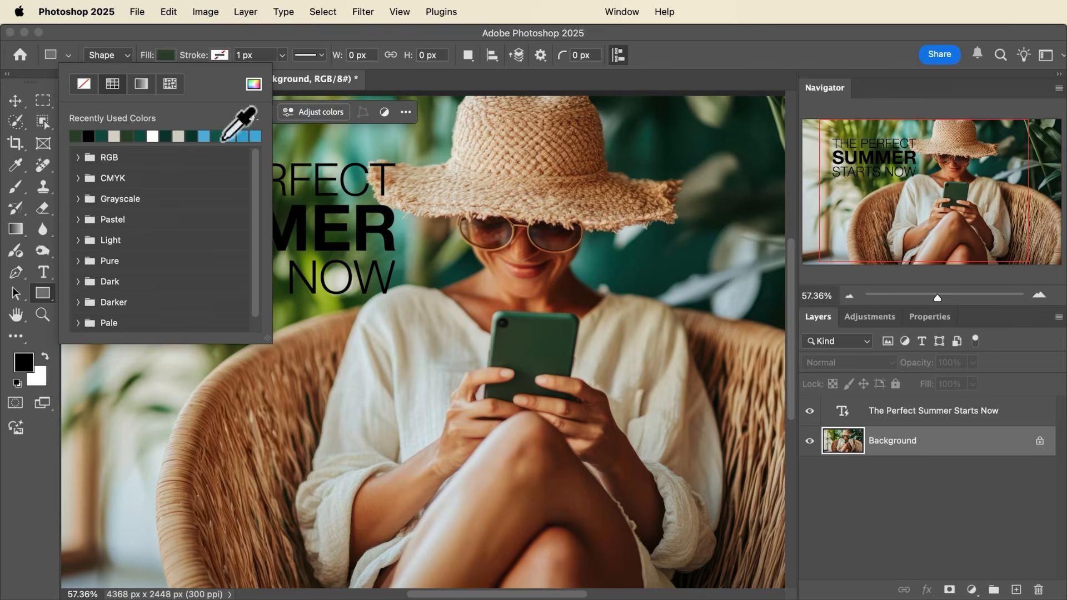
- Set the stroke to none and draw a rectangle about 1641 × 895 px behind the headline text
left_click(206, 38)
left_click(220, 56)
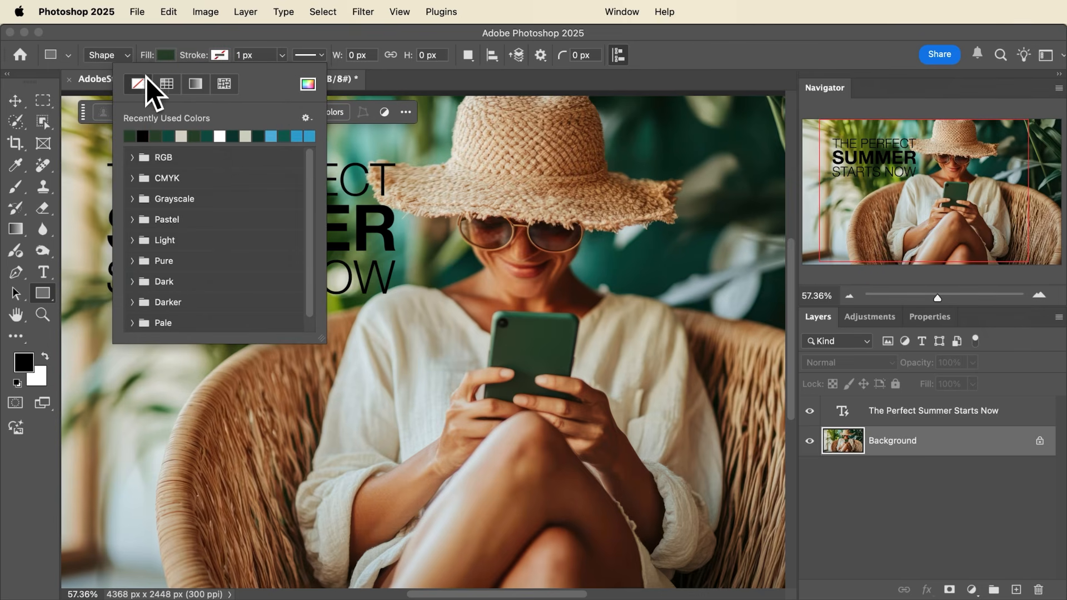
left_click(168, 43)
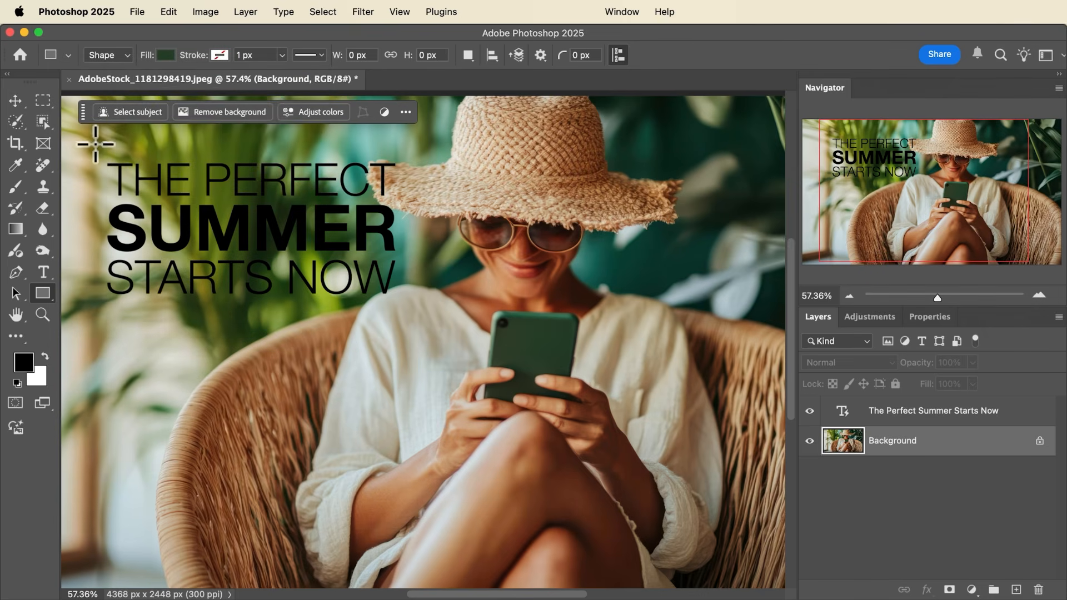
mouse_move(89, 140)
left_mouse_down()
mouse_move(352, 295)
mouse_move(425, 322)
left_mouse_up()
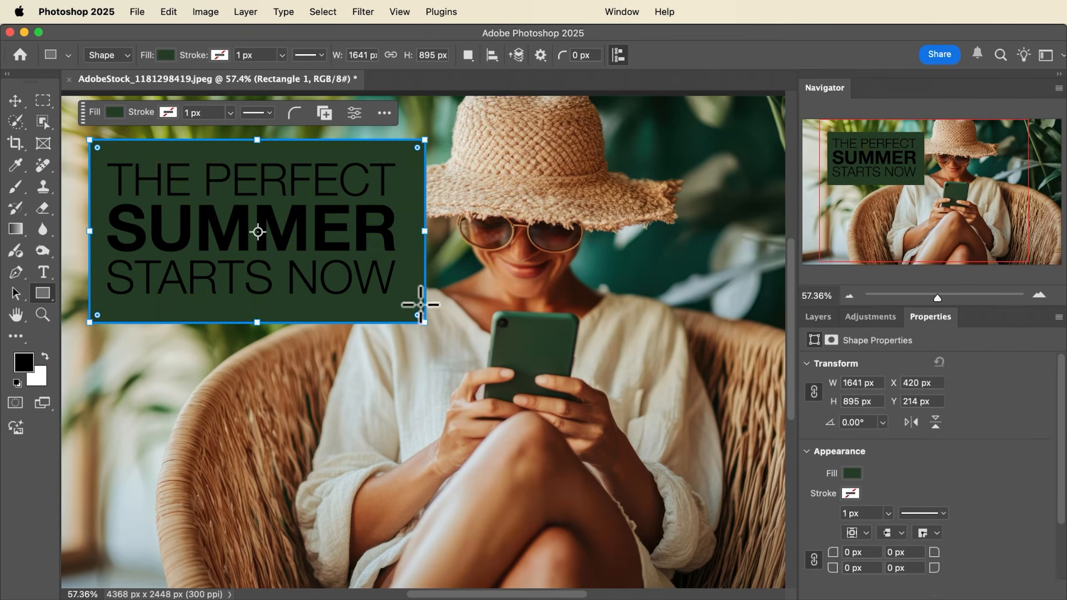
- Round all corners of the green rectangle and lower its layer opacity to 88%
left_click_drag(417, 148, 408, 172)
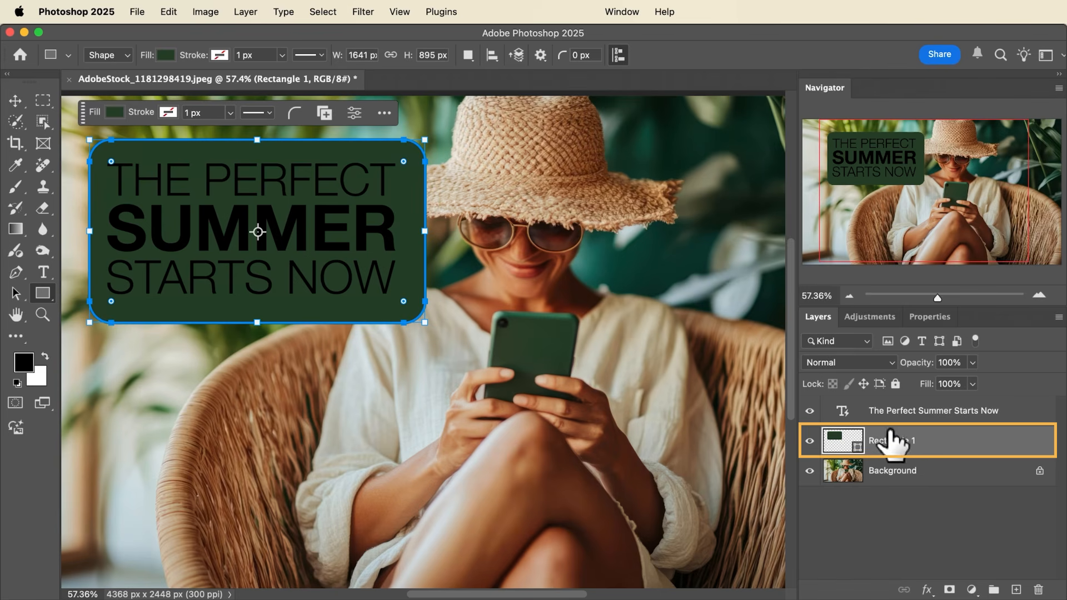
left_click_drag(932, 368, 922, 367)
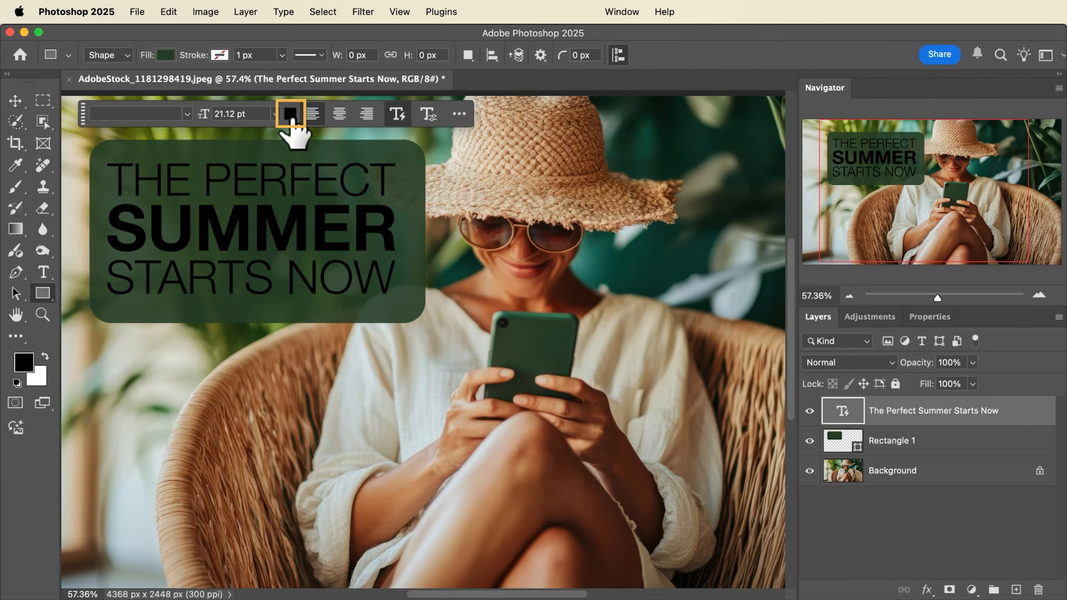
- Recolor the headline text with the light beige sampled from the bright area of the photo below the rectangle
left_click(291, 115)
left_click_drag(270, 452, 294, 461)
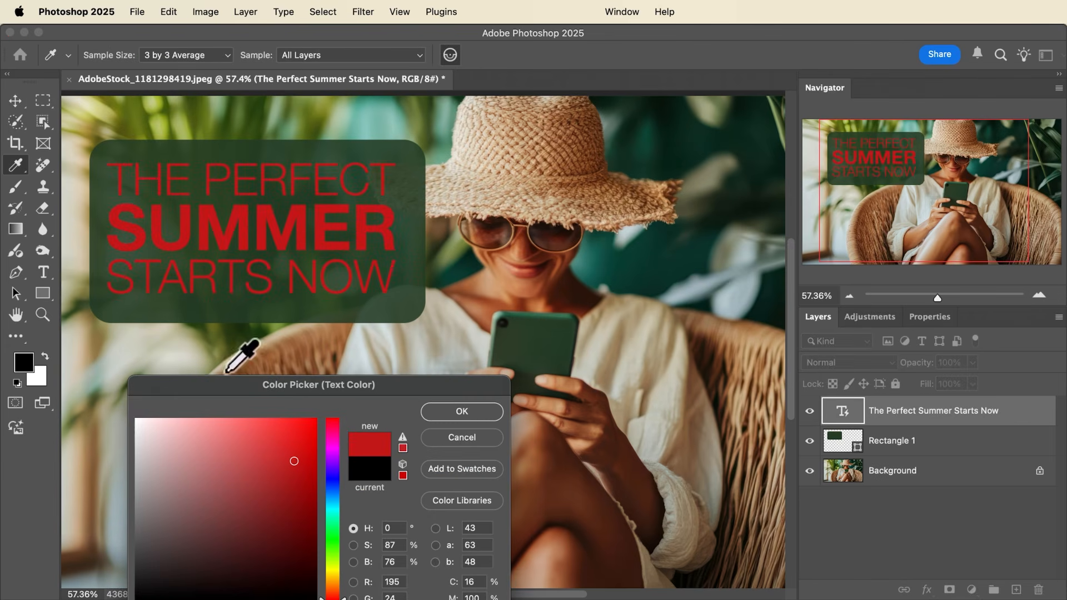
left_click(187, 351)
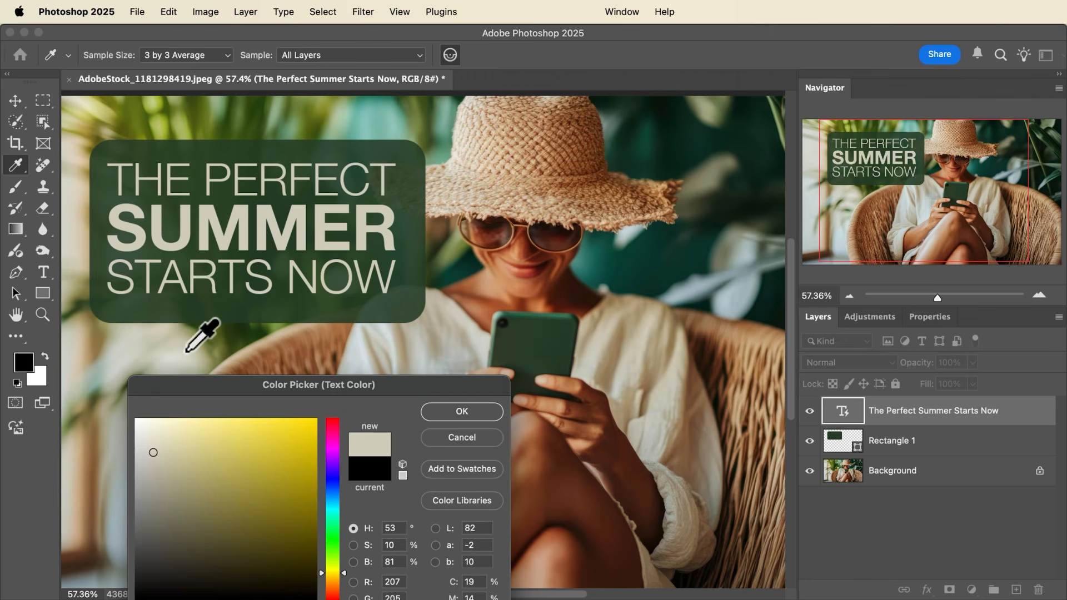
left_click(460, 414)
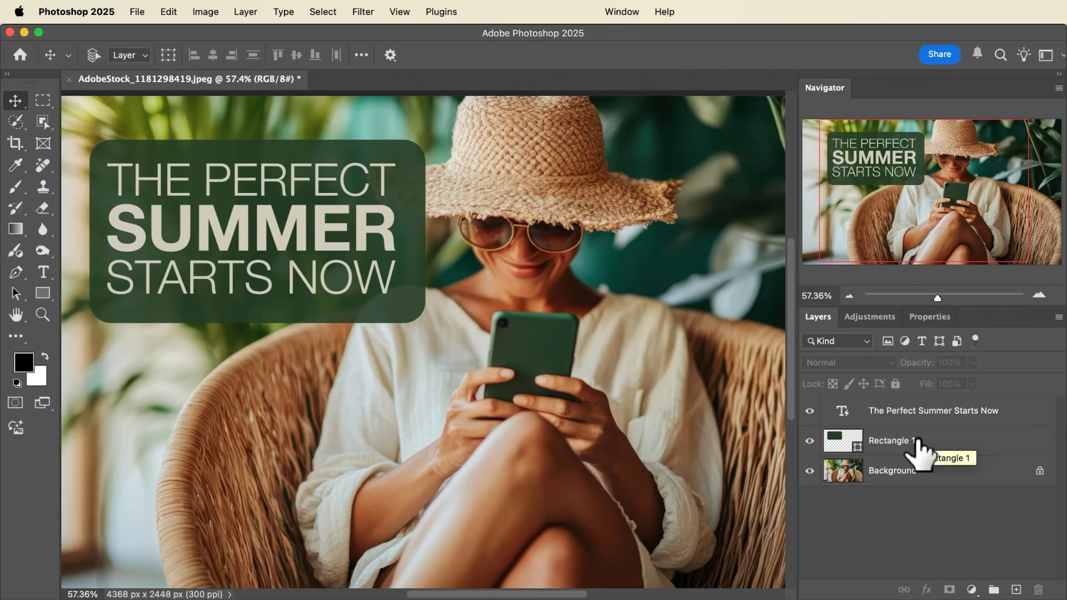
- Center the headline and rectangle layers on each other horizontally and vertically, and group the two layers
left_click(923, 422)
left_click(927, 441, "shift")
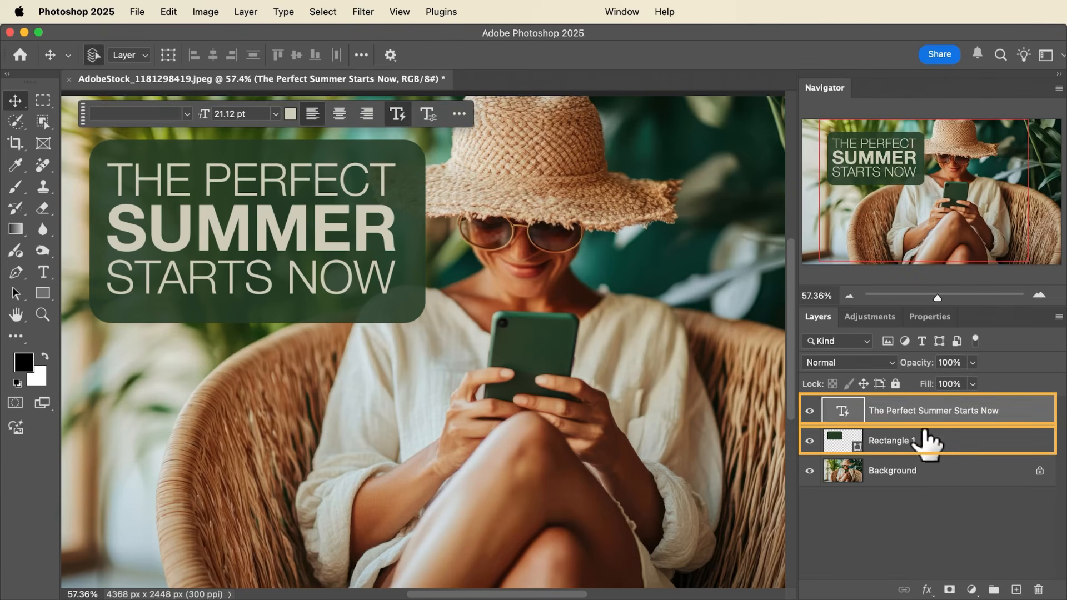
left_click(927, 440, "shift")
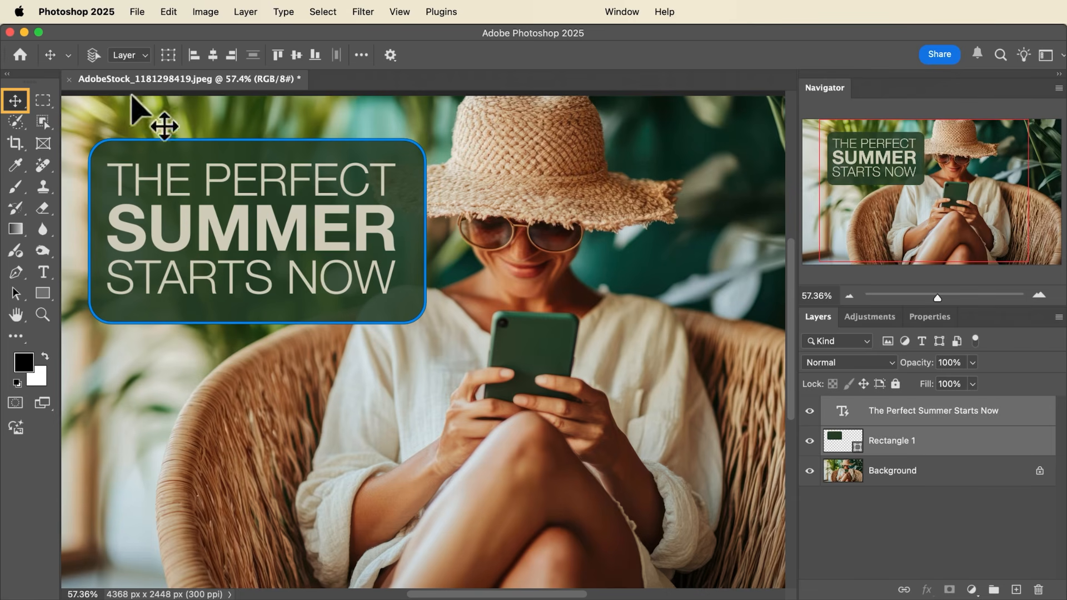
left_click(213, 55)
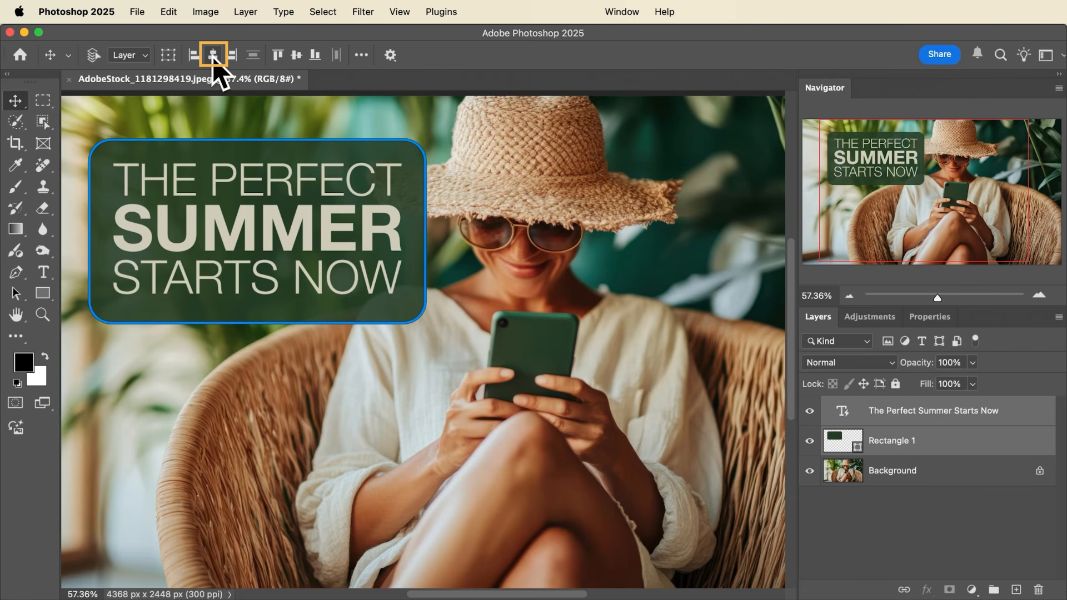
left_click(297, 58)
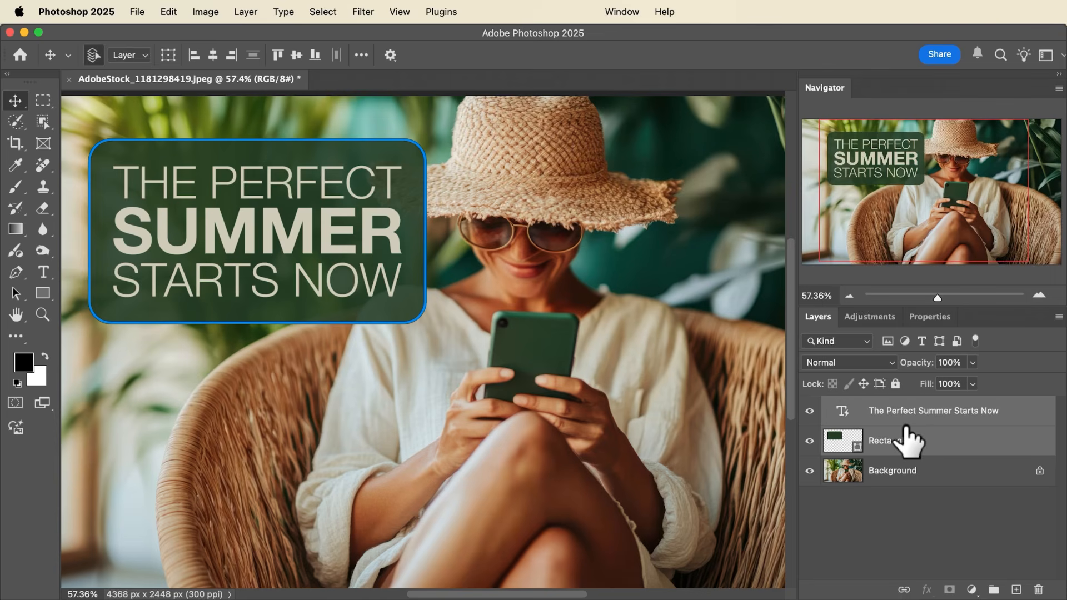
key("super+g")
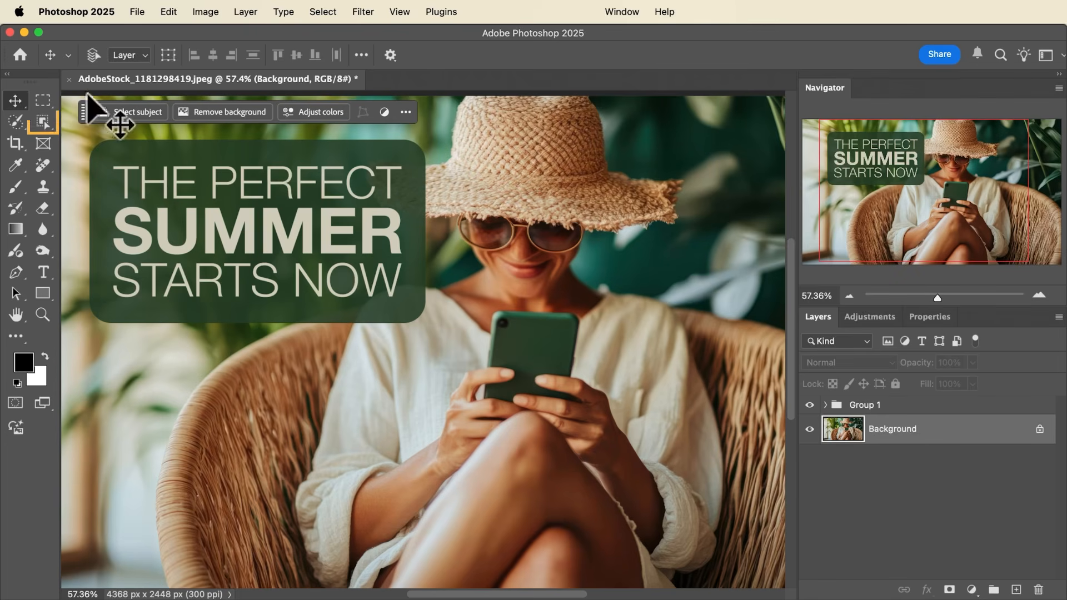
- Select the woman and chair on the Background layer using Select Subject with Cloud (Detailed results) processing
left_click(43, 122)
left_click(103, 120)
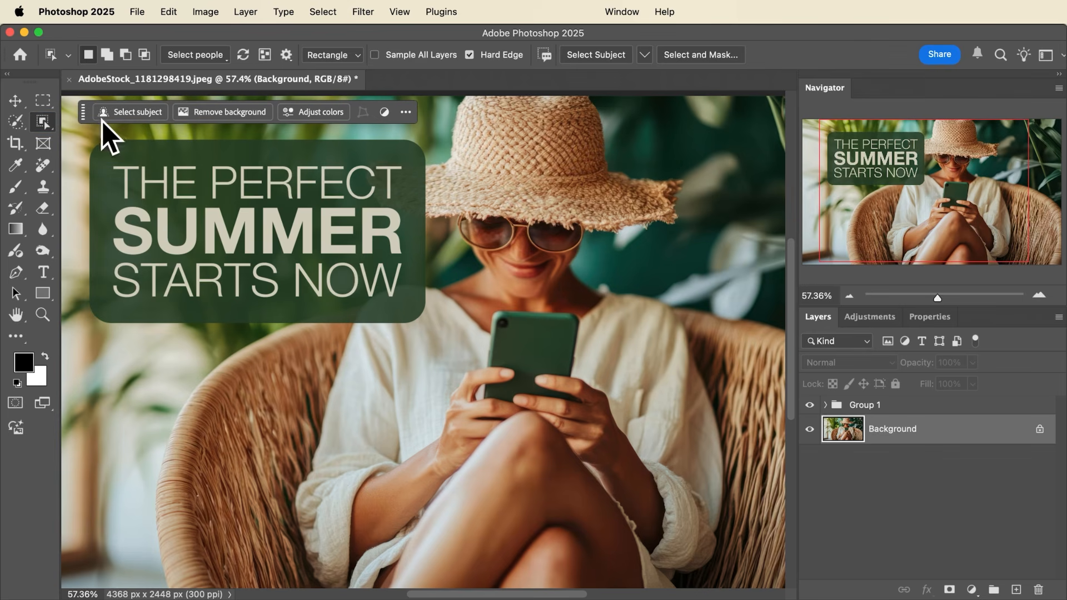
left_click(642, 55)
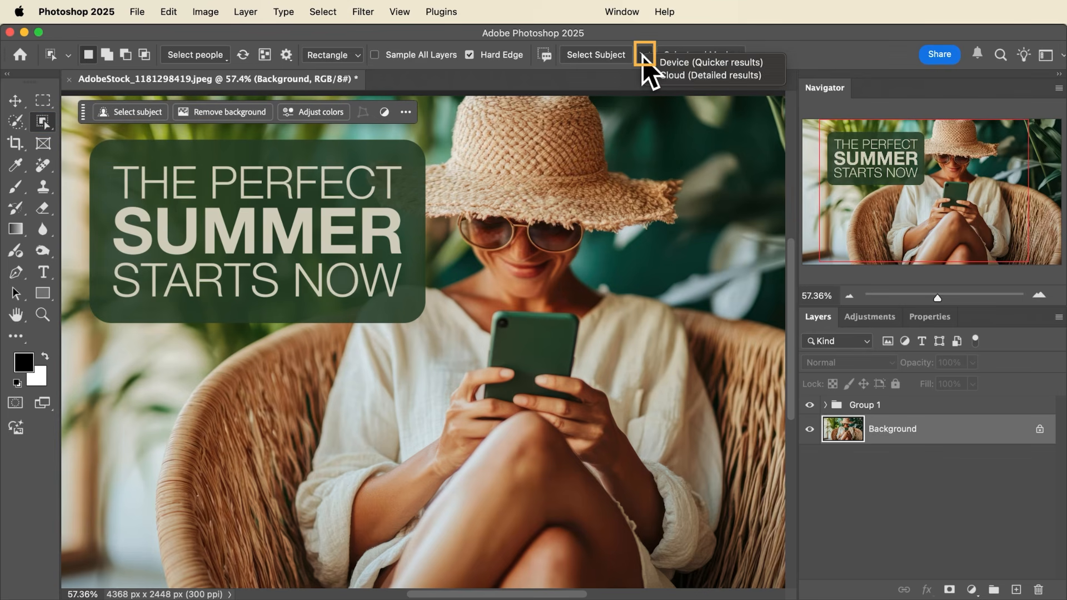
left_click(674, 77)
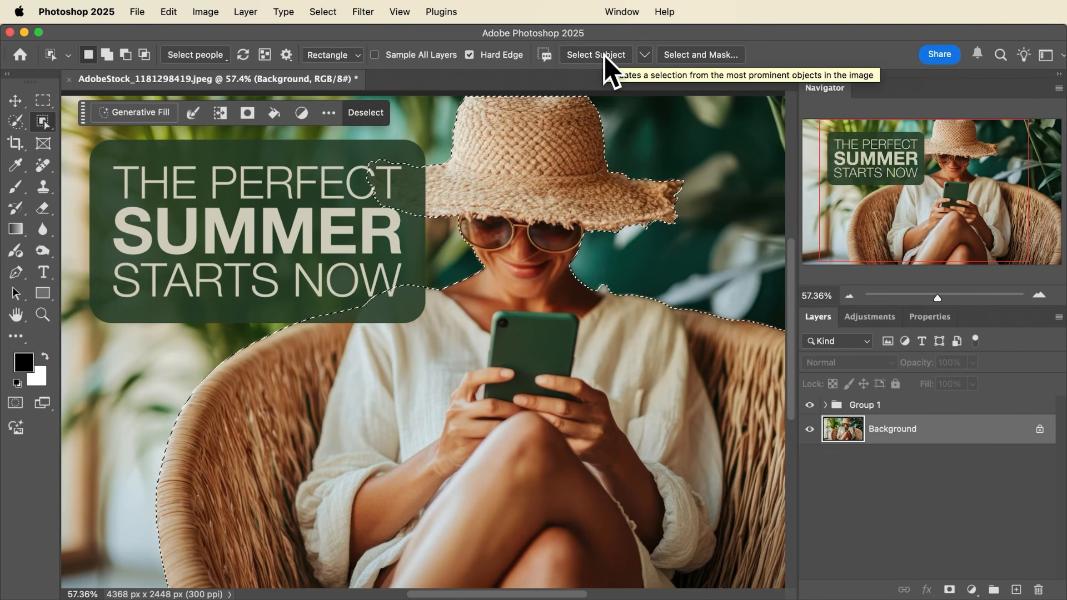
- Add an inverted layer mask to Group 1 from the selection so the woman and chair appear in front of the headline box
key("v")
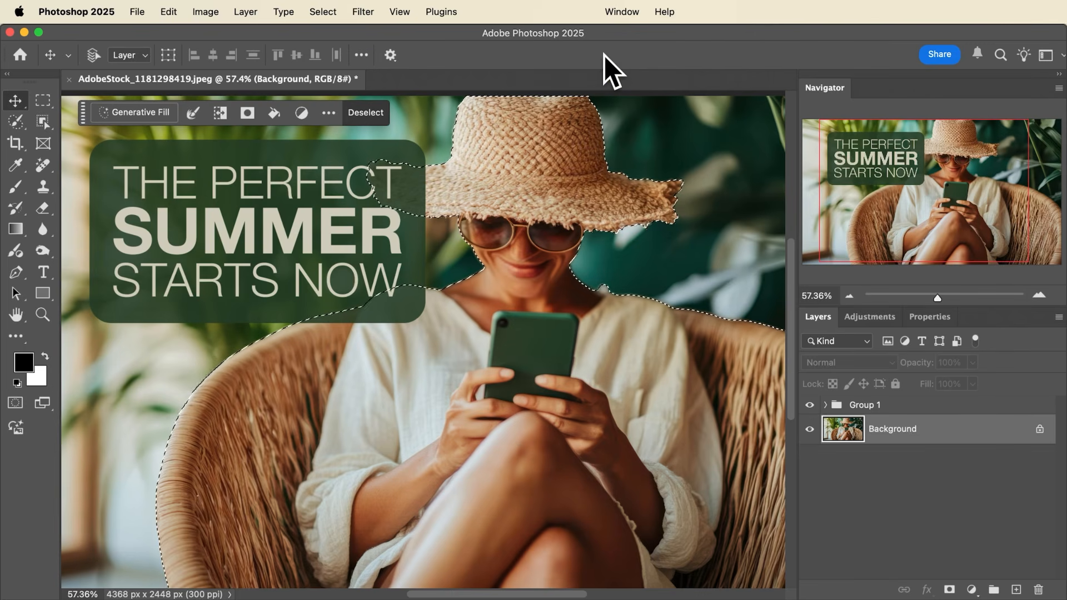
left_click(864, 406)
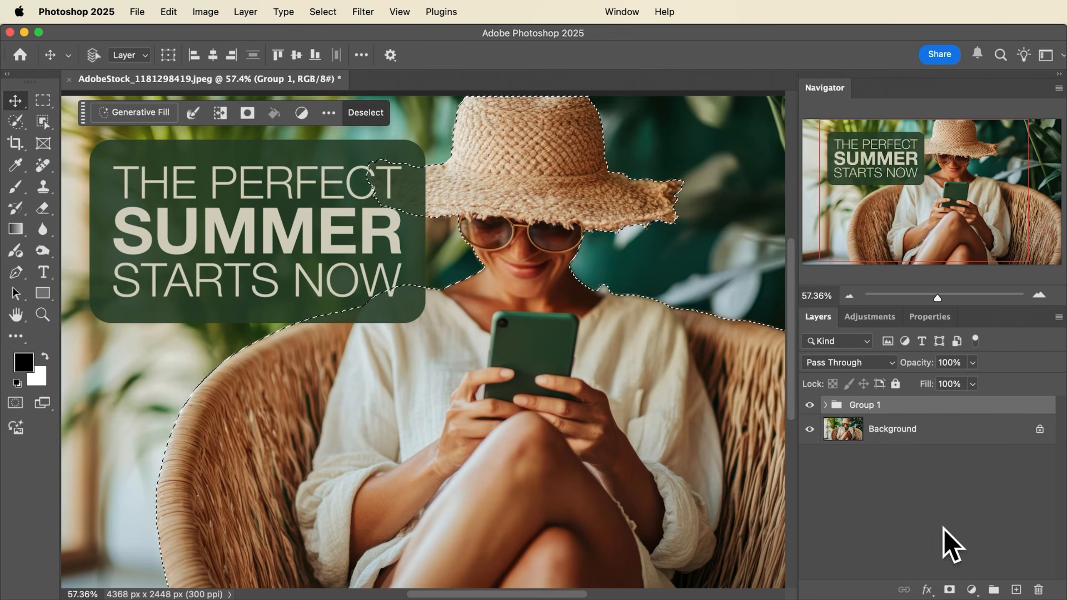
left_click(949, 590)
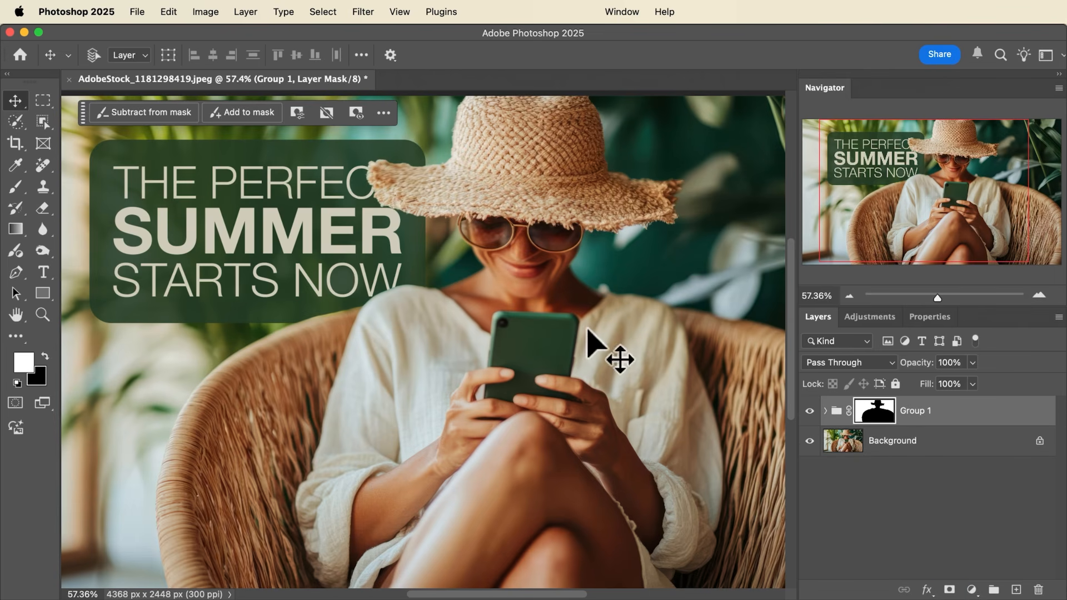
- Move the headline and rectangle layers together slightly up and left inside the group, leaving the group's mask in place
left_click(826, 411)
left_click(903, 445)
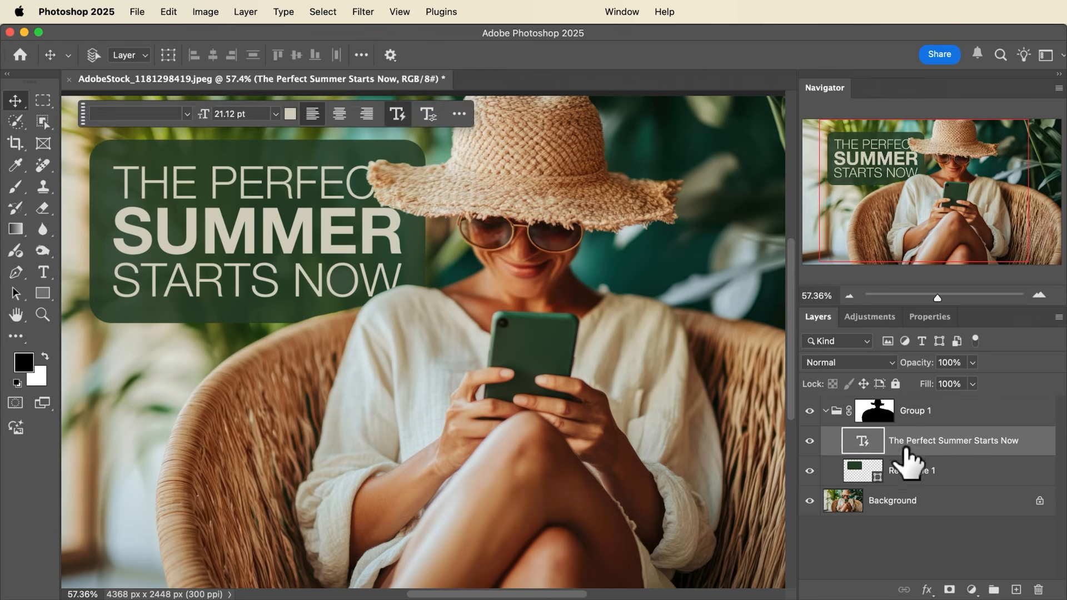
left_click(921, 479, "shift")
left_click_drag(356, 270, 327, 256)
scroll(324, 253, "left", 2)
scroll(324, 253, "left", 2)
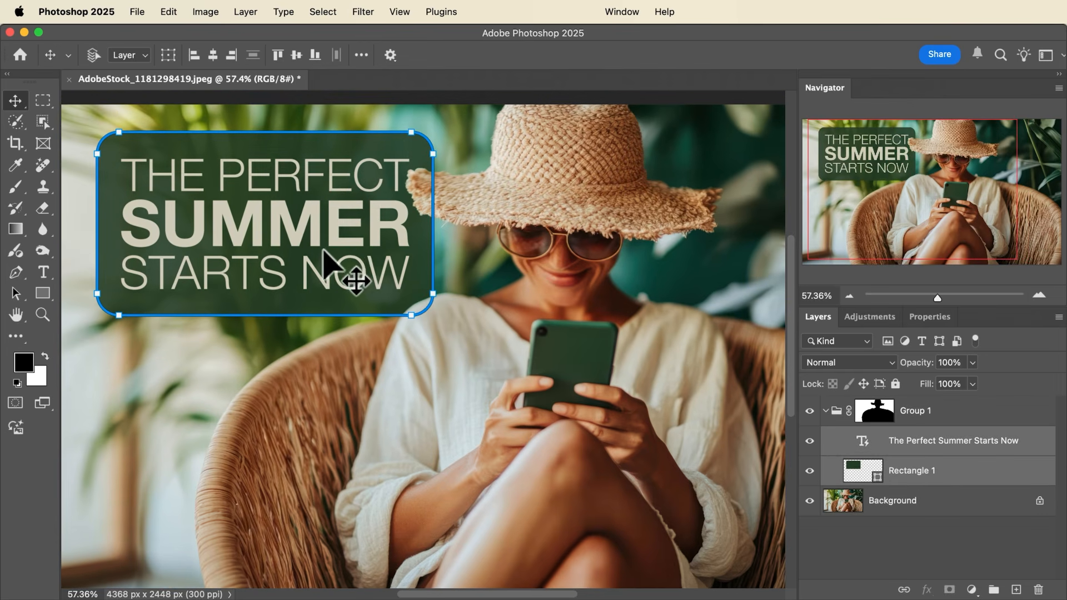
left_click(879, 516)
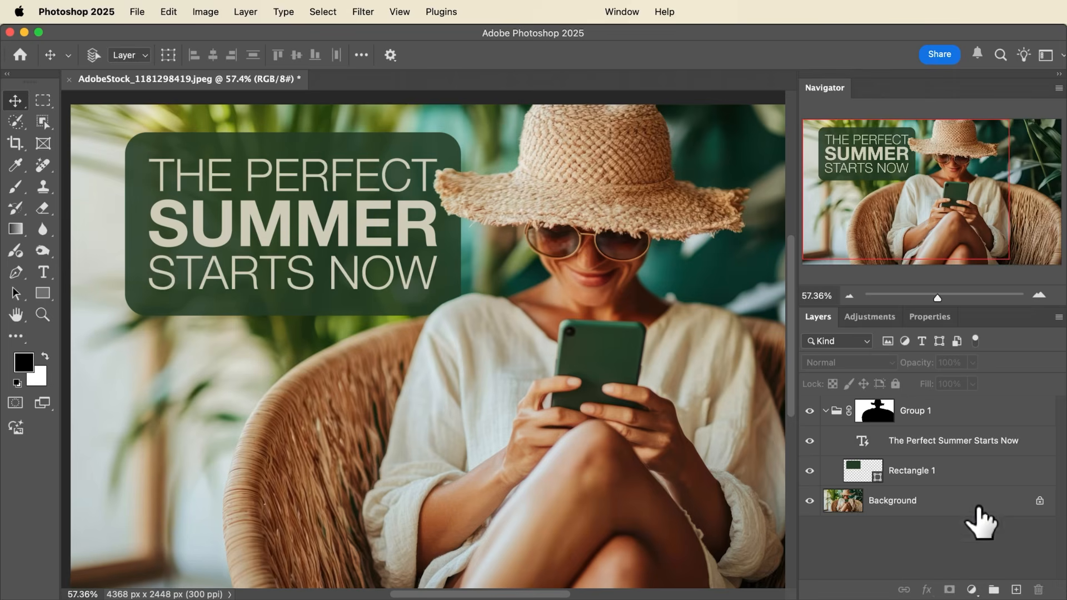
- Reshape the green rectangle into a narrower, taller box about 1067 × 1511 px
left_click(945, 471)
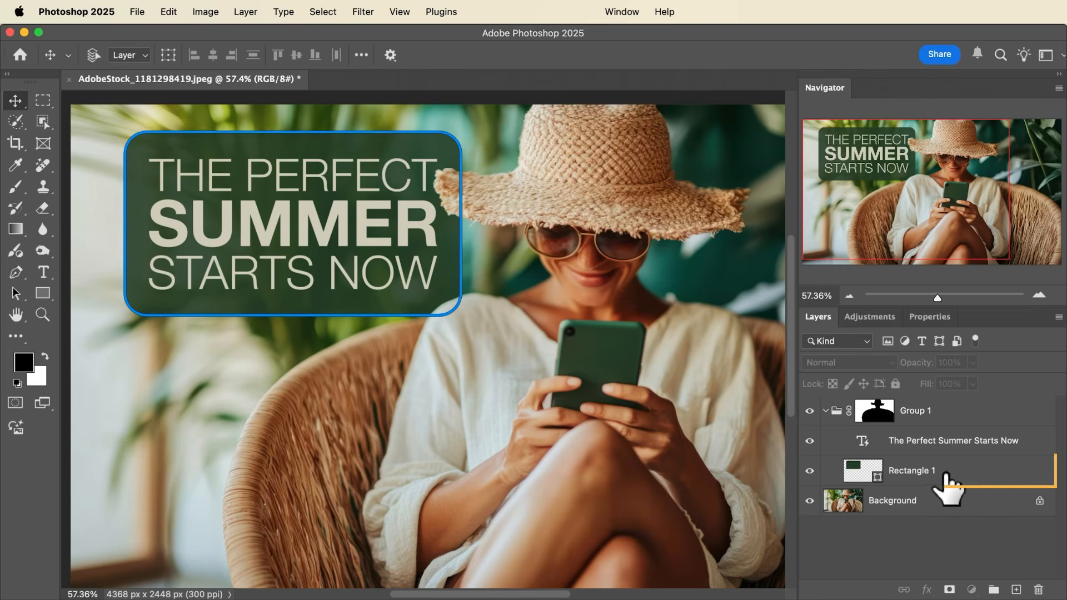
left_click(43, 291)
mouse_move(459, 315)
left_mouse_down()
mouse_move(392, 423)
mouse_move(343, 441)
left_mouse_up()
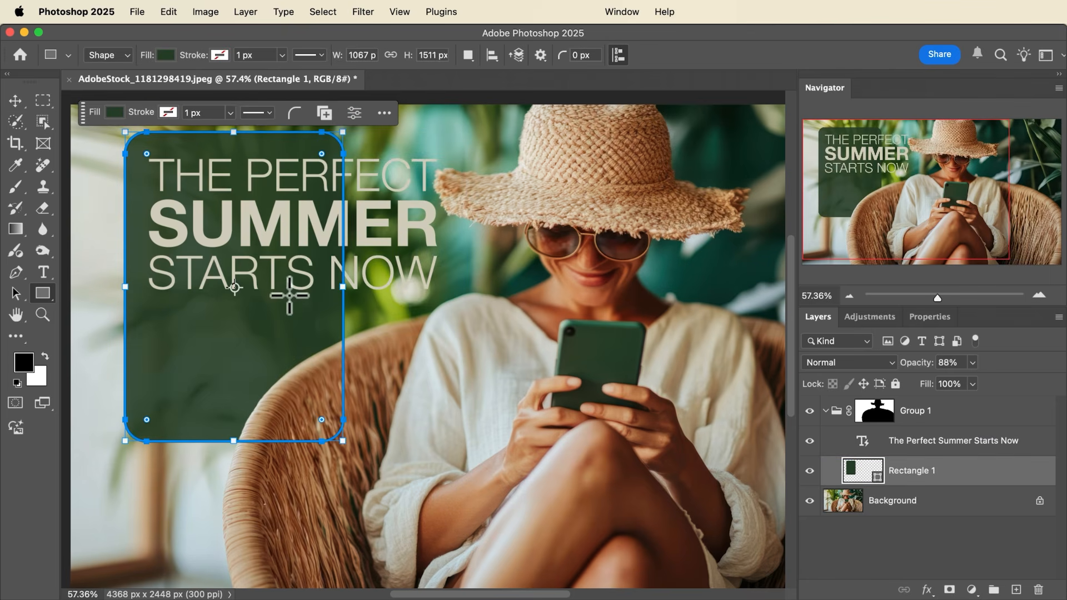
key("Return")
- Resize the headline's text frame narrower and taller to fit within the green rectangle, reflowing the words onto five lines
left_click(930, 442)
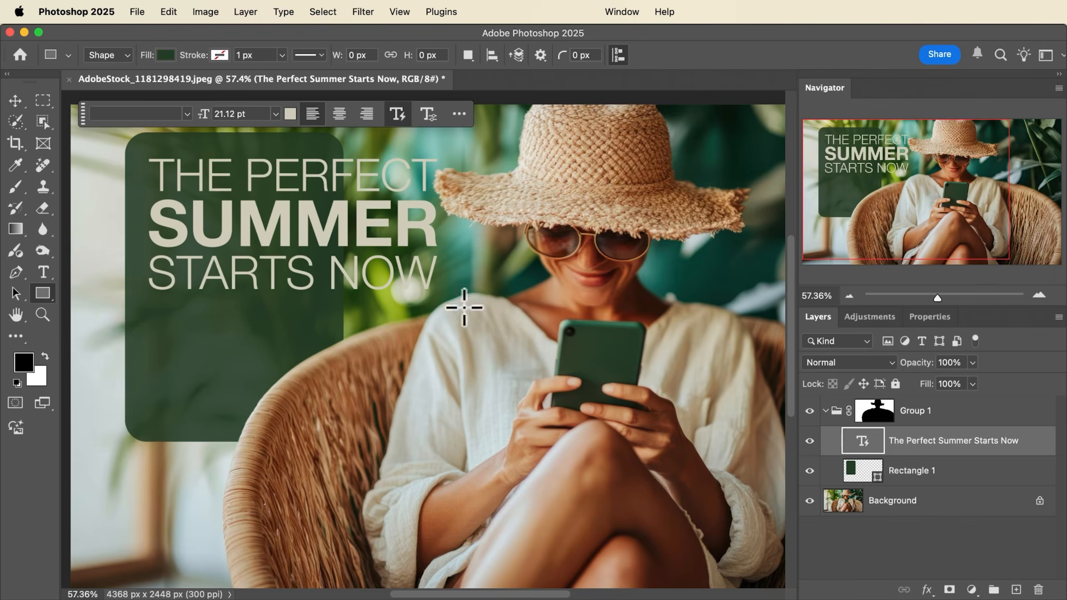
left_click(44, 273)
left_click(314, 242)
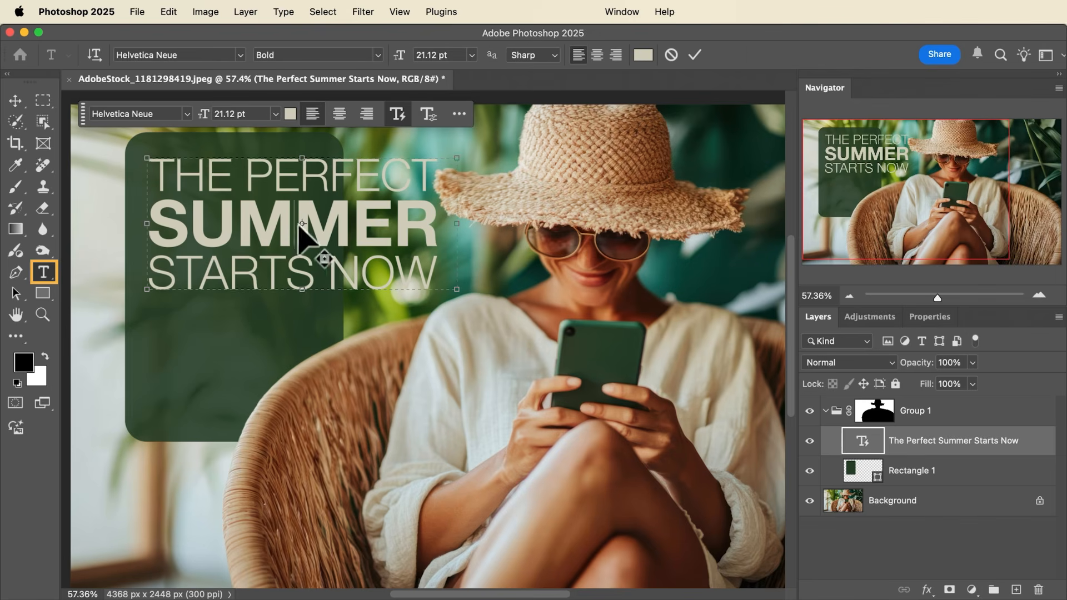
left_click_drag(458, 291, 351, 403)
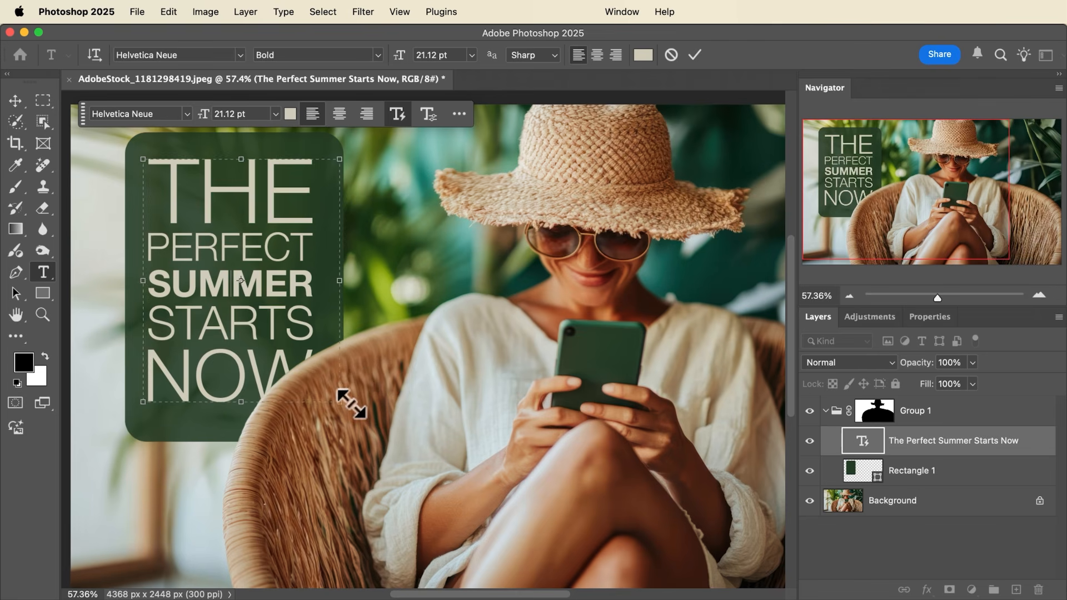
- Center the headline horizontally and vertically on the green rectangle, and move both layers together up and left toward the image's corner
key("super+Return")
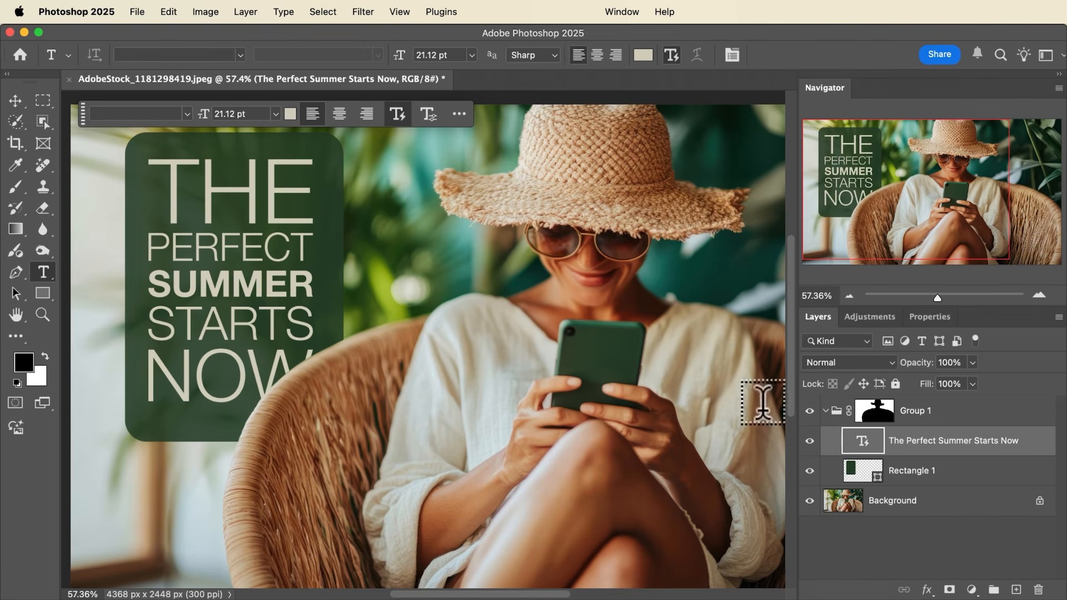
left_click(946, 478, "shift")
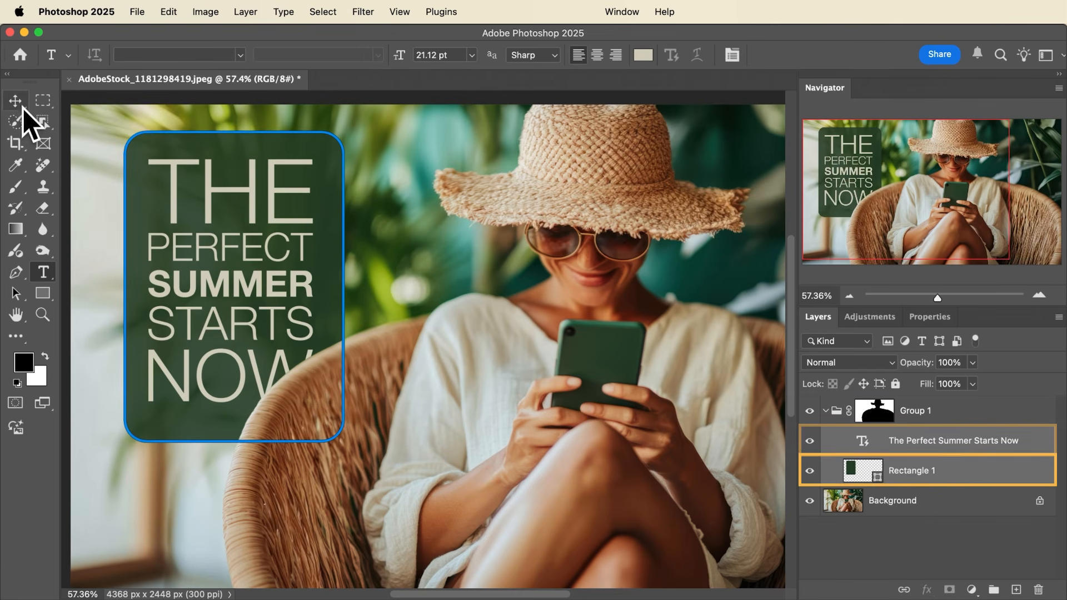
left_click(19, 102)
left_click(214, 55)
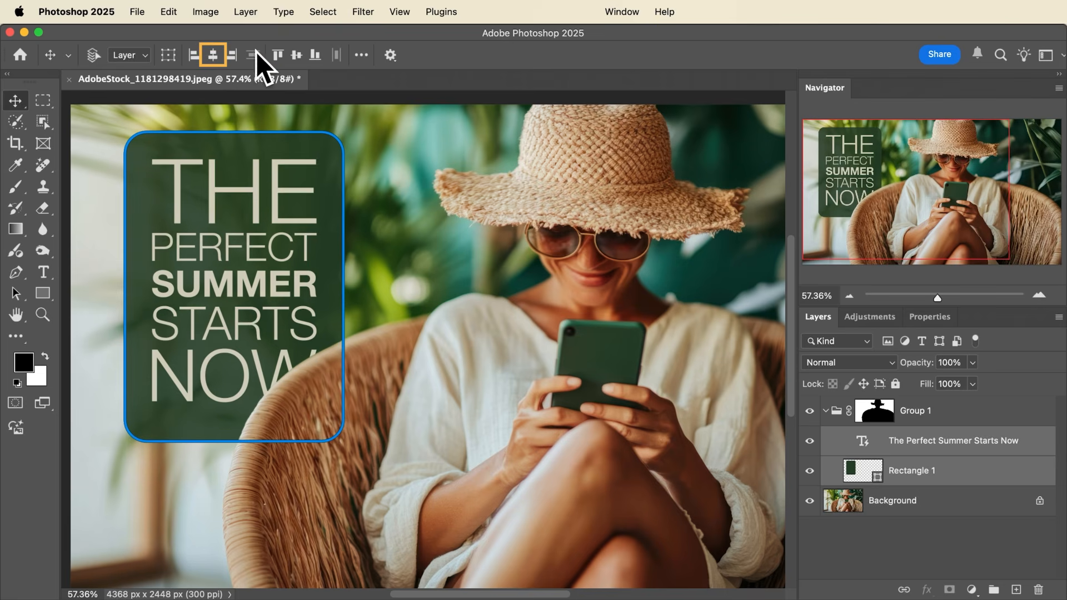
left_click(297, 55)
left_click_drag(293, 256, 262, 255)
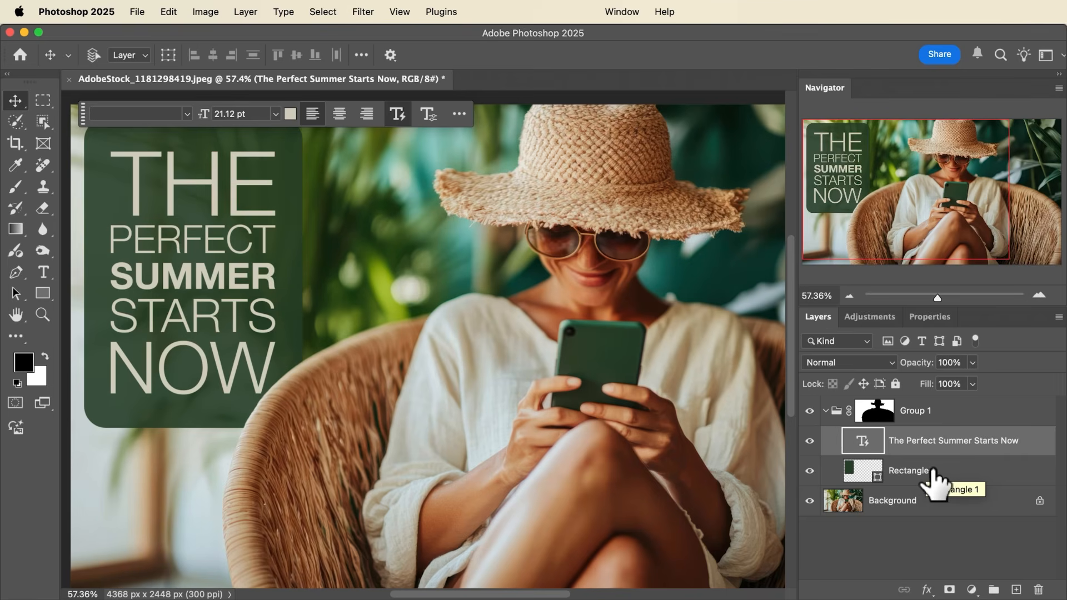
- Scale the headline and green rectangle together proportionally to about 98.63%, keeping their upper-left corner in place
left_click(926, 471, "shift")
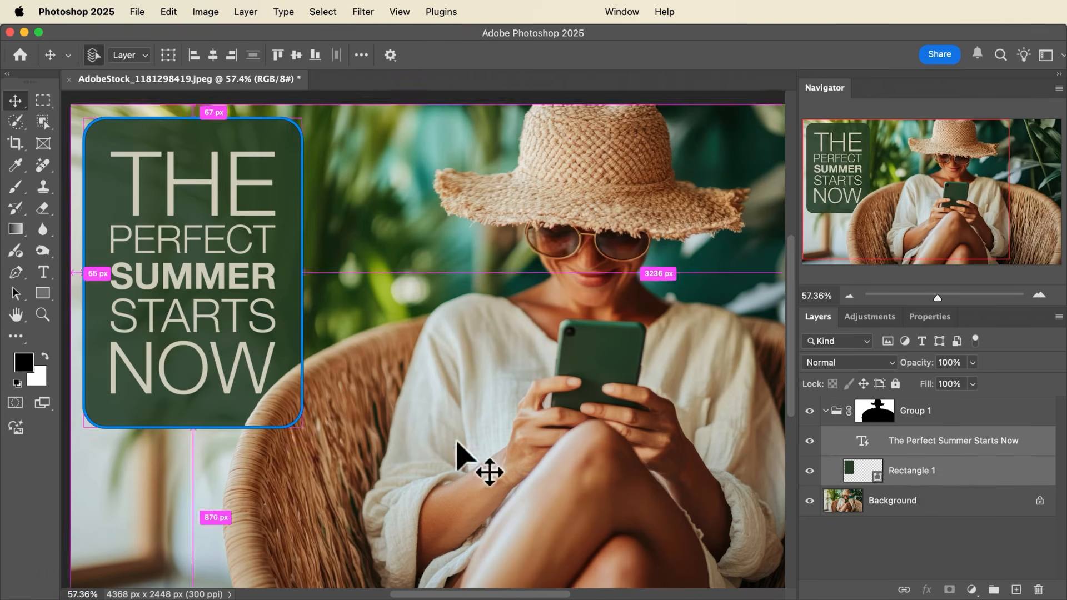
key("super+t")
left_click_drag(306, 428, 322, 410)
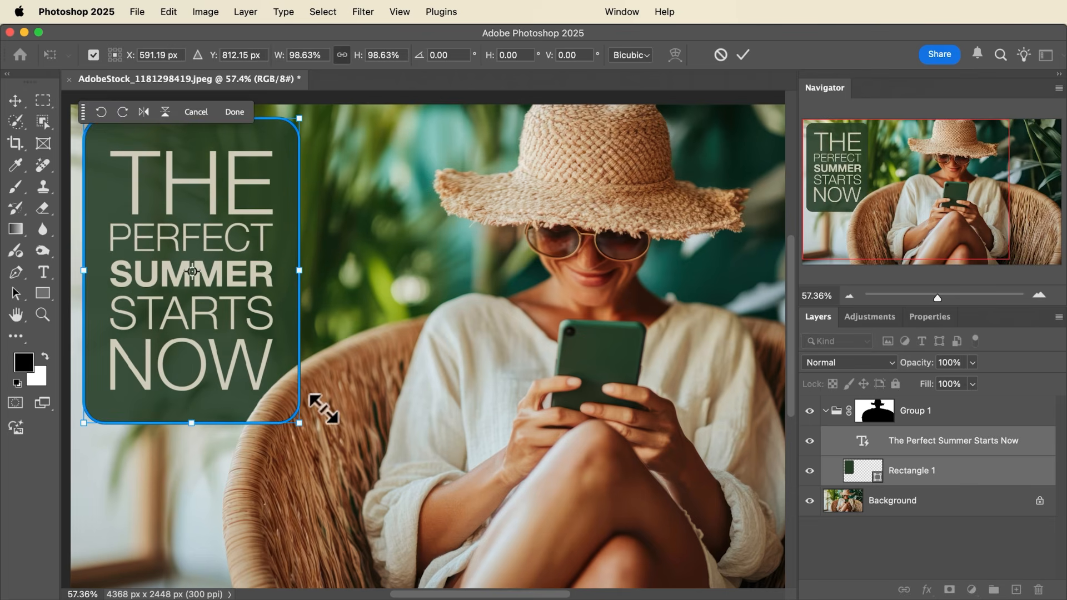
key("Return")
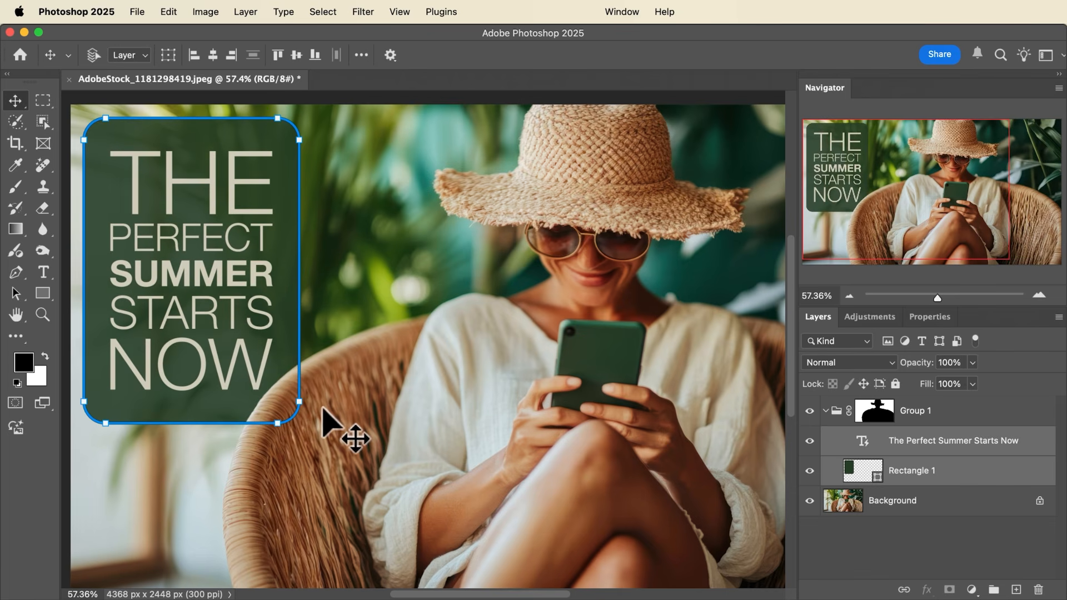